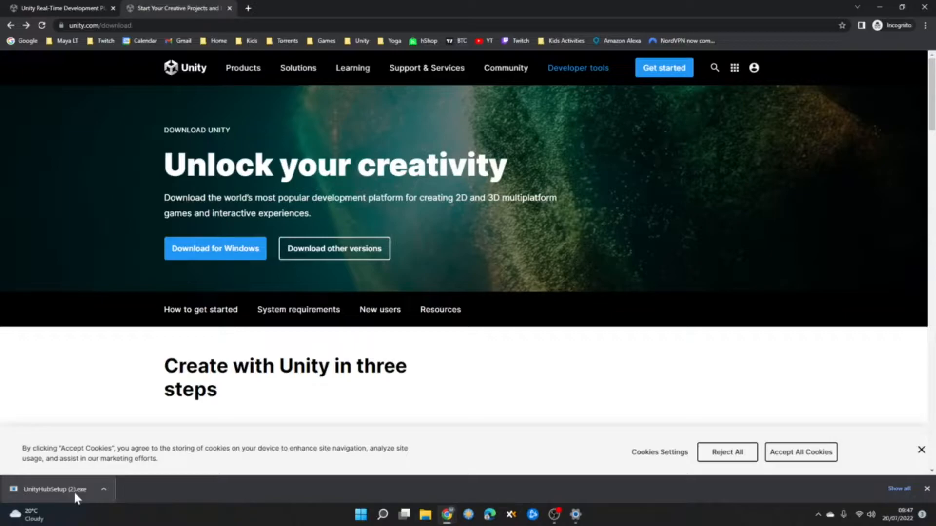
# Run the downloaded UnityHubSetup (2).exe and install Unity Editor 2021.3.6f1 from the Unity Hub prompt.
pyautogui.click(74, 493)
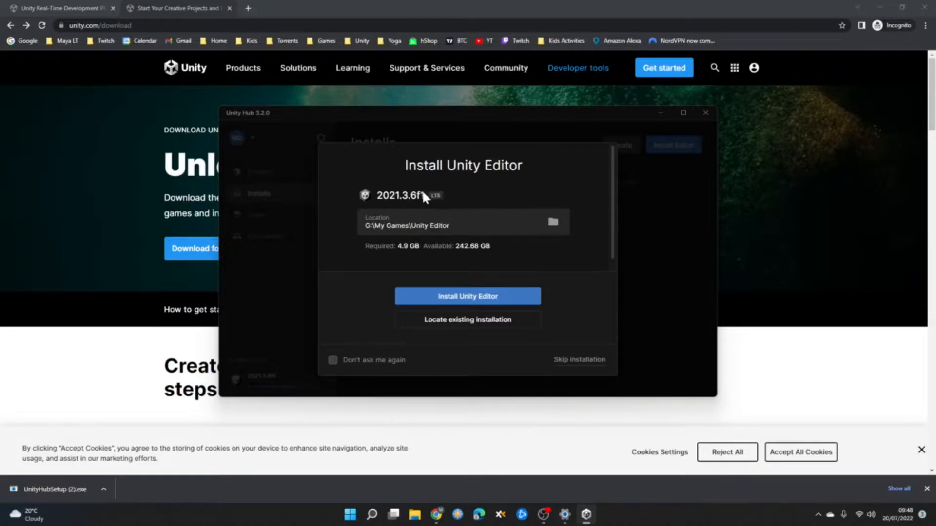
pyautogui.click(528, 299)
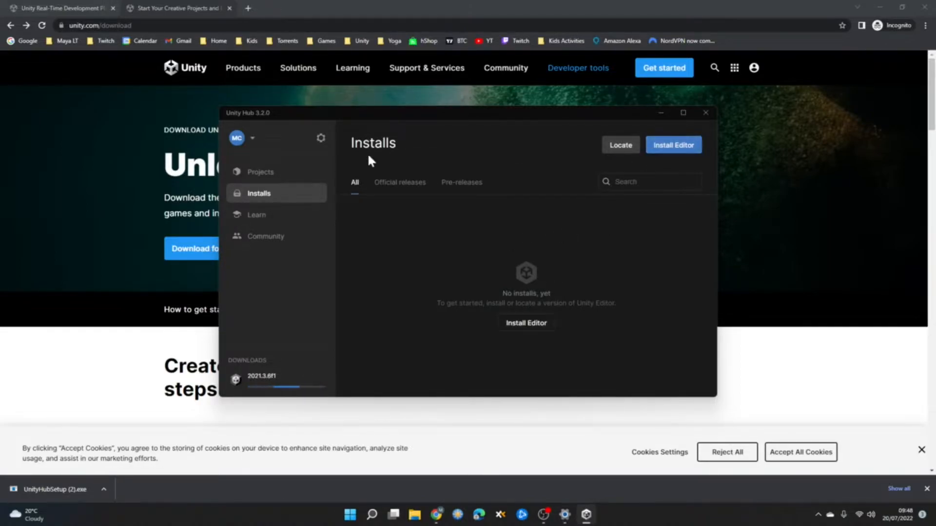
# Compare the official Unity Editor releases offered in Unity Hub and look at the module options for 2022.1.9f1.
pyautogui.click(675, 146)
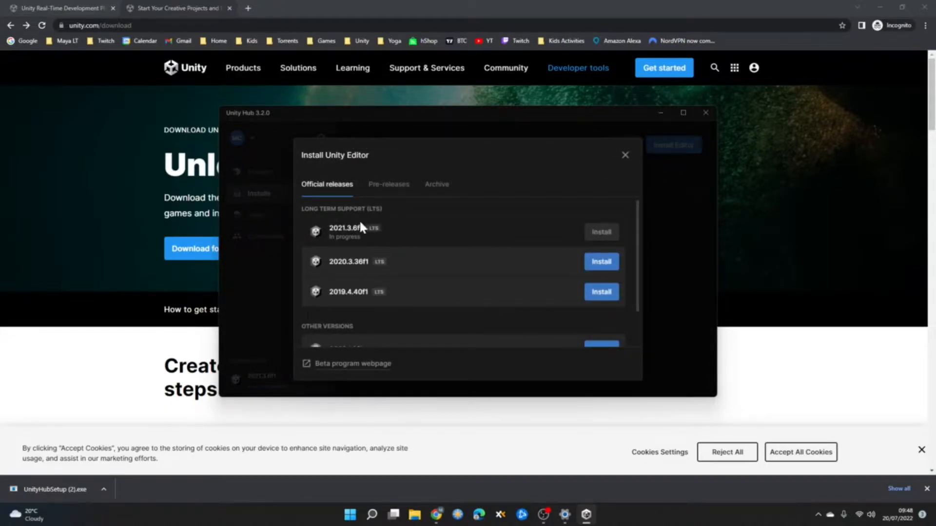
pyautogui.scroll(-1, 434, 274)
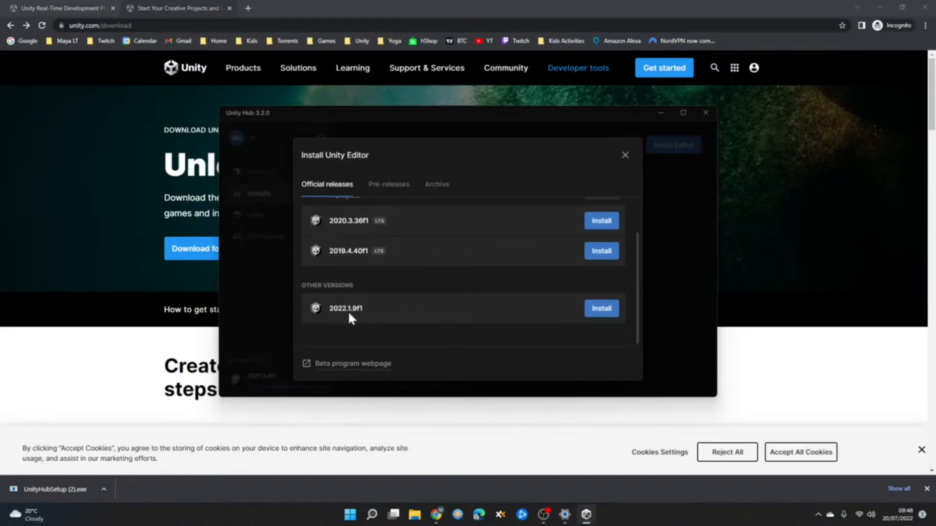
pyautogui.scroll(1, 353, 245)
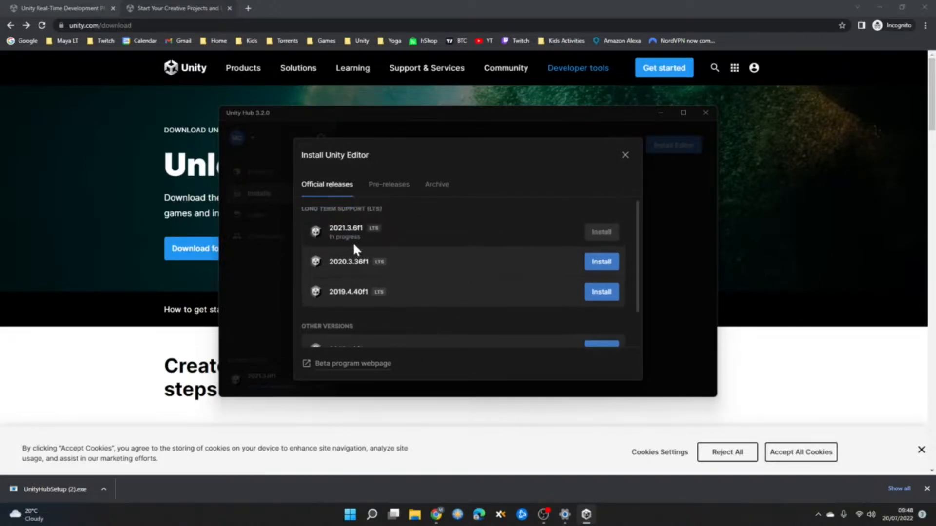
pyautogui.scroll(-1, 384, 298)
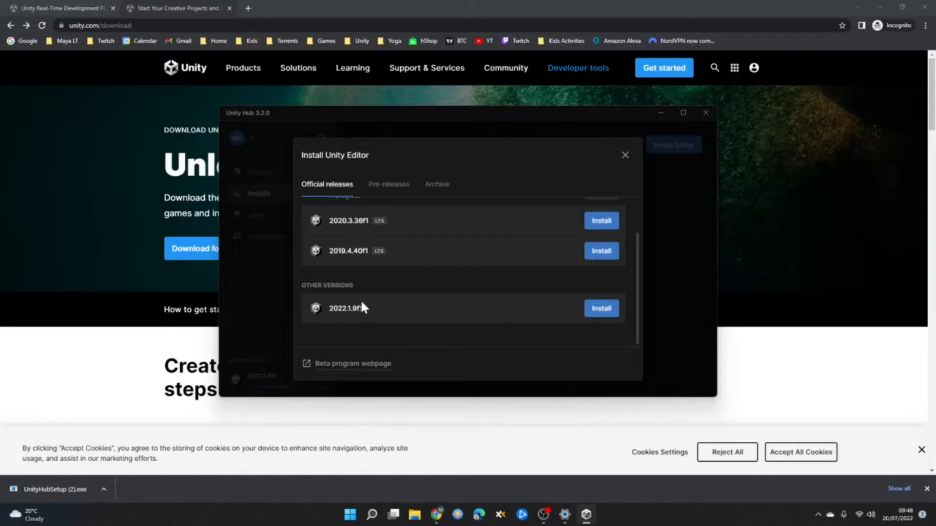
pyautogui.scroll(1, 362, 307)
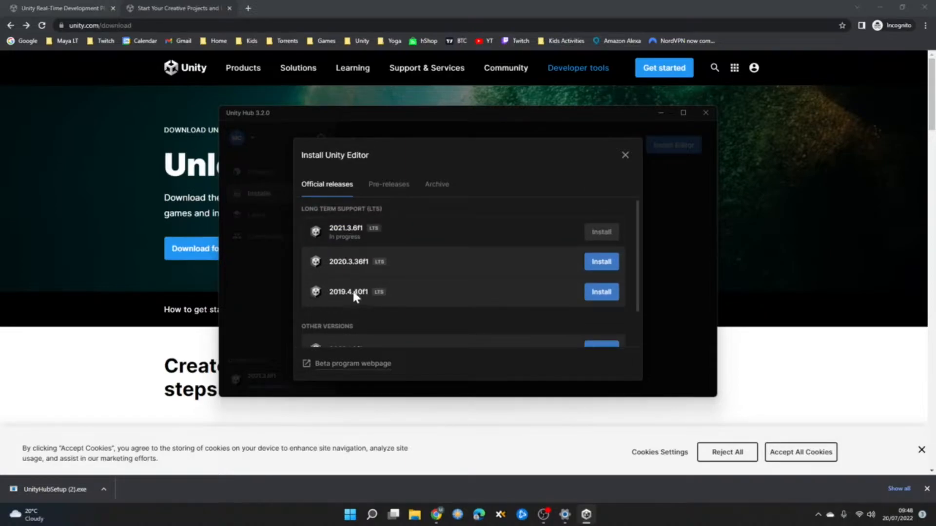
pyautogui.scroll(-1, 351, 310)
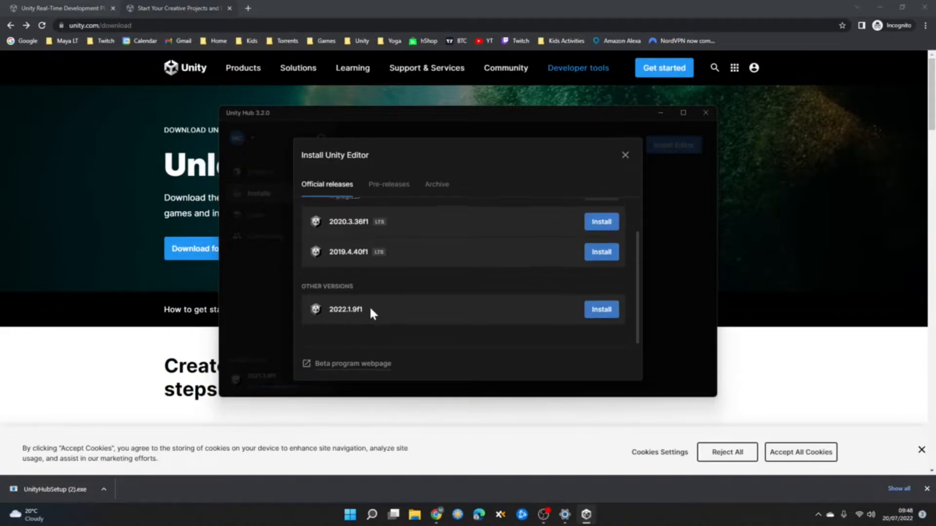
pyautogui.scroll(1, 370, 312)
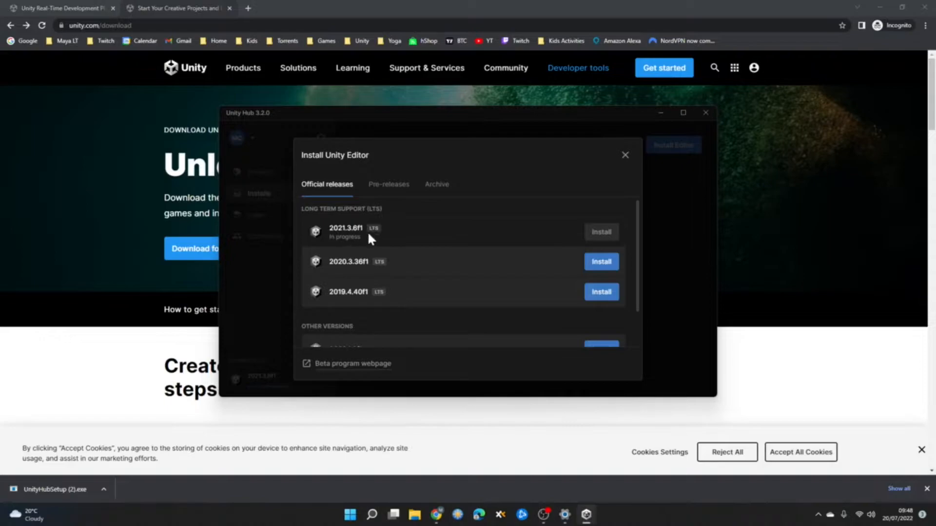
pyautogui.scroll(-1, 371, 233)
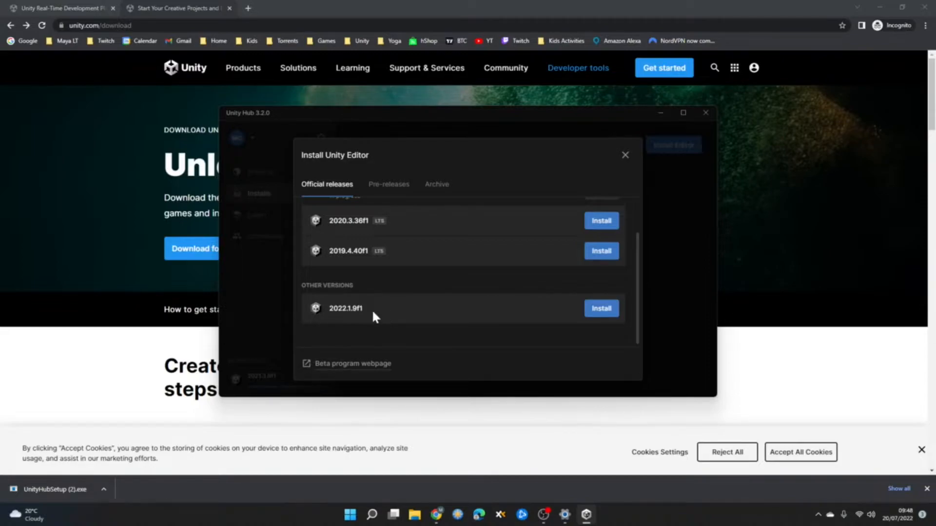
pyautogui.scroll(1, 397, 293)
pyautogui.scroll(-1, 471, 263)
pyautogui.click(602, 309)
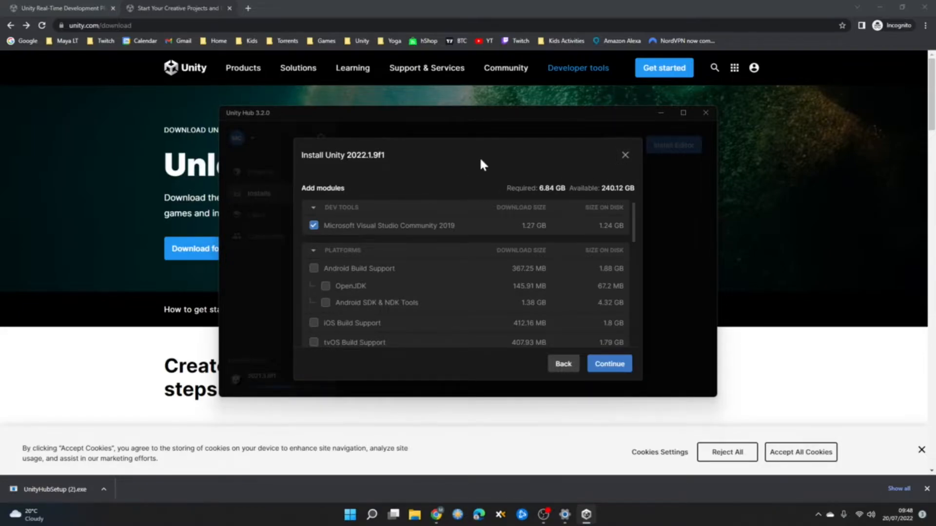
pyautogui.click(626, 156)
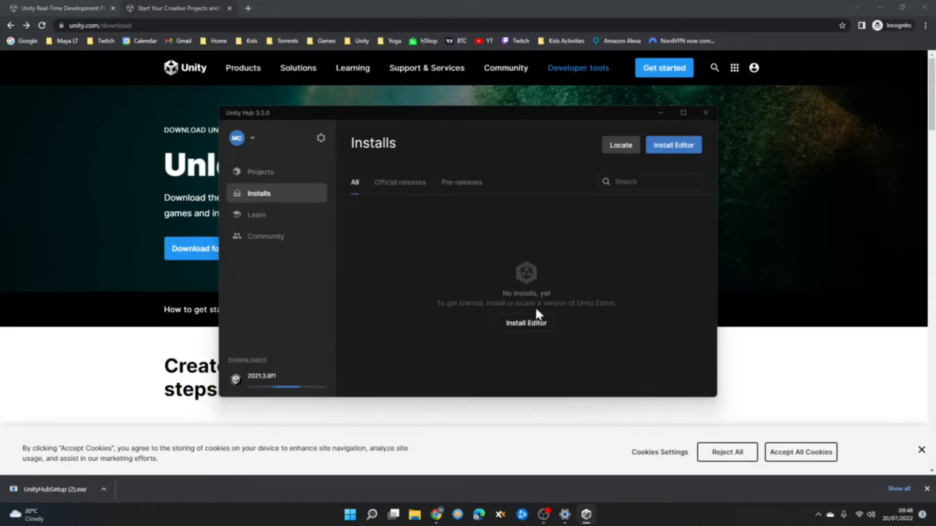
# Choose Unity 2022.1.9f1 for installation and open its module selection.
pyautogui.click(680, 149)
pyautogui.scroll(-1, 422, 273)
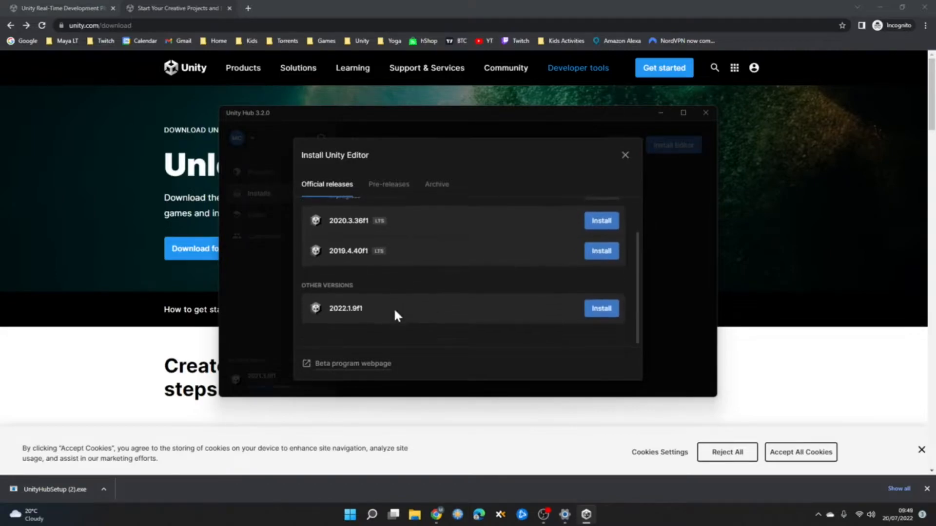
pyautogui.click(612, 313)
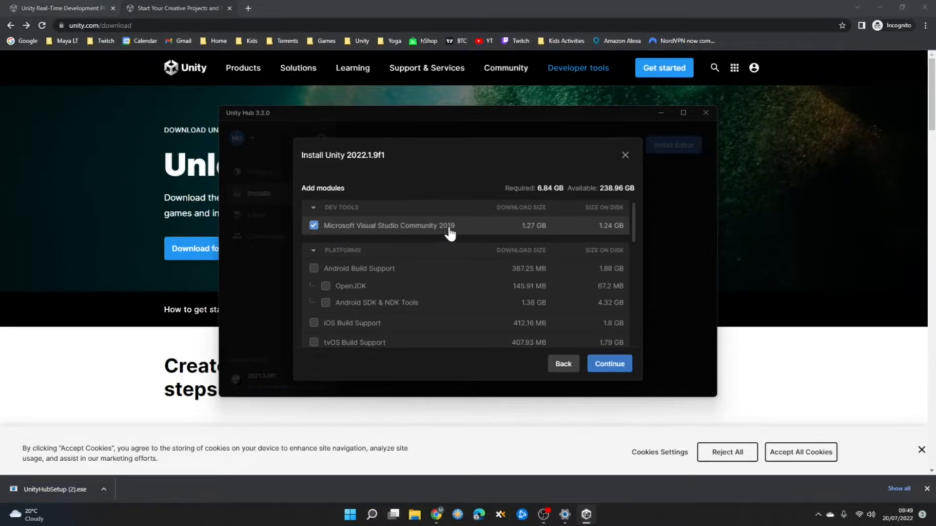
# Review the development tool and platform modules for Unity 2022.1.9f1 and select WebGL Build Support.
pyautogui.scroll(-2, 375, 261)
pyautogui.scroll(2, 365, 295)
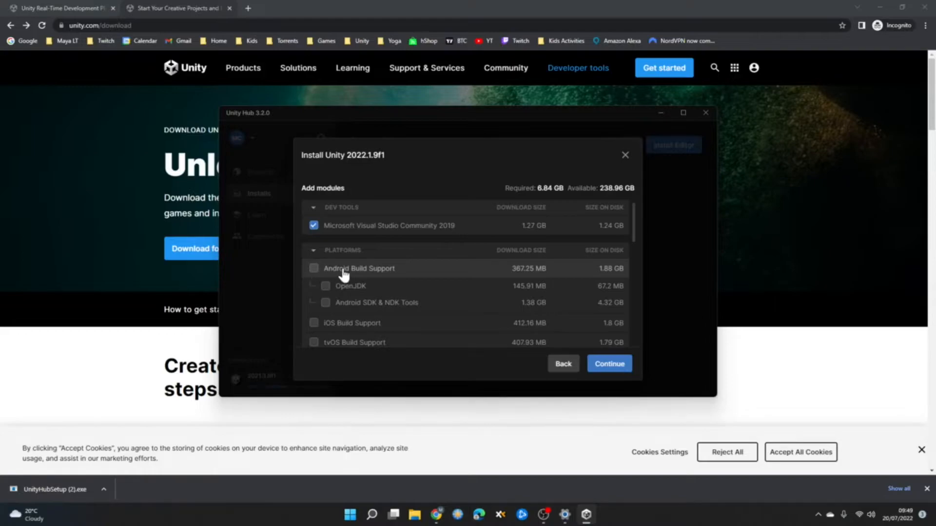
pyautogui.scroll(-1, 375, 312)
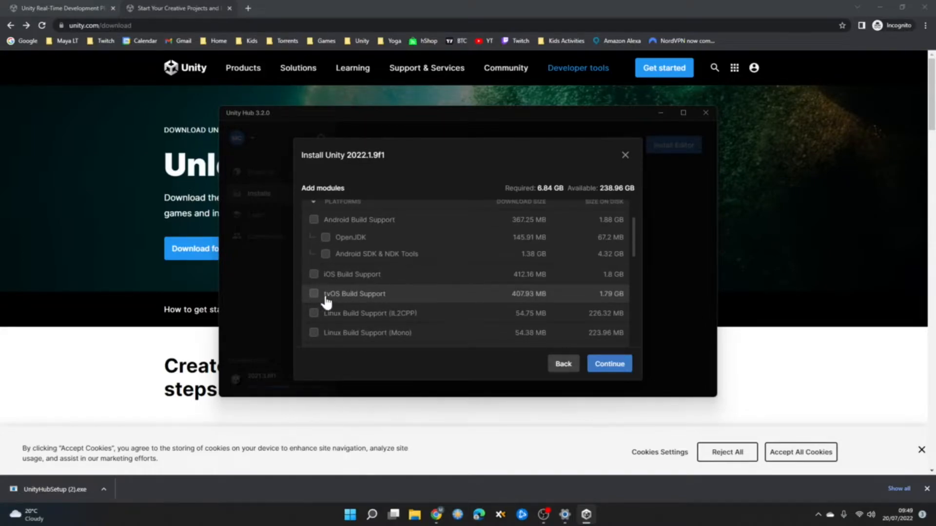
pyautogui.scroll(-2, 372, 290)
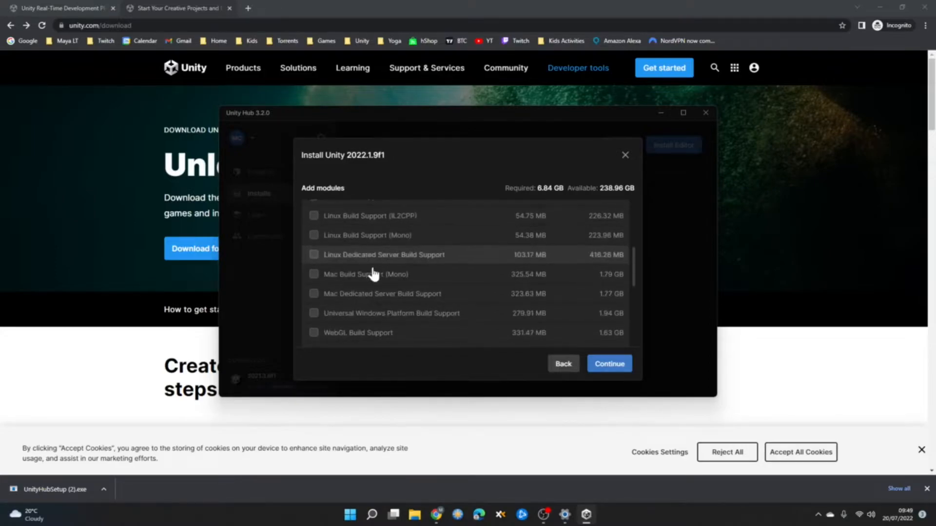
pyautogui.scroll(-1, 329, 334)
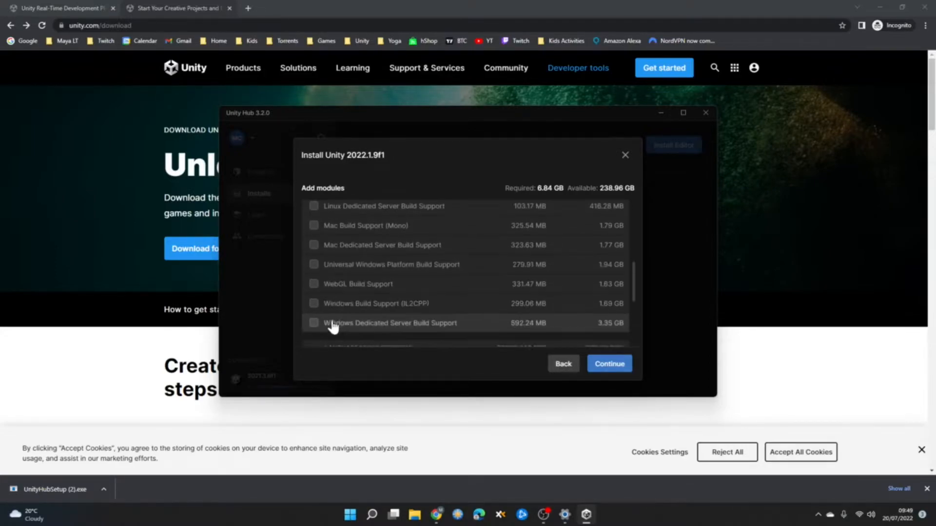
pyautogui.click(314, 285)
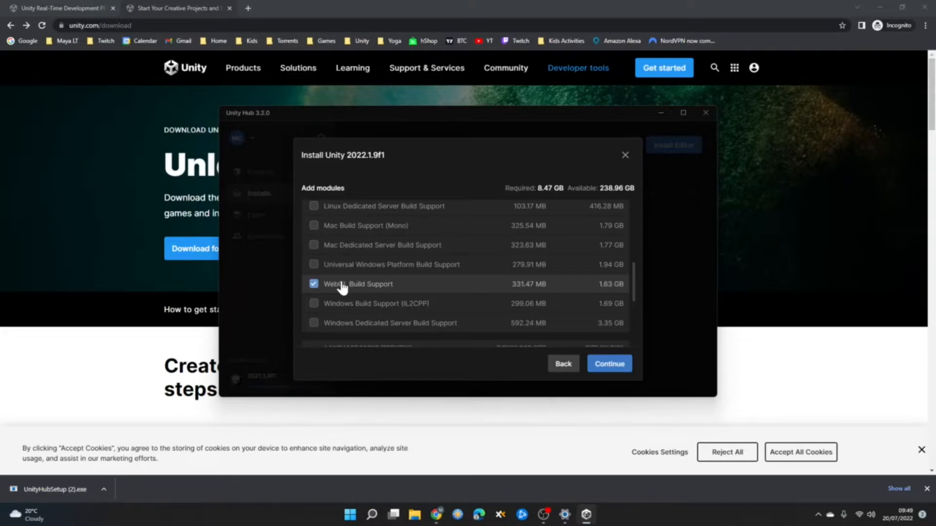
pyautogui.scroll(5, 358, 279)
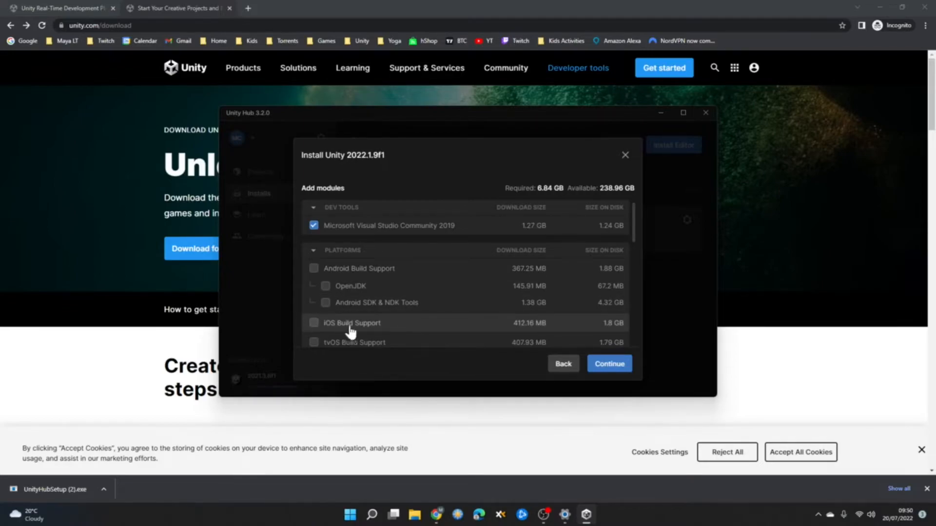
# Add WebGL Build Support to the Unity 2022.1.9f1 install and check the language pack and documentation modules.
pyautogui.scroll(-2, 475, 313)
pyautogui.scroll(-2, 475, 313)
pyautogui.click(313, 284)
pyautogui.scroll(-1, 444, 291)
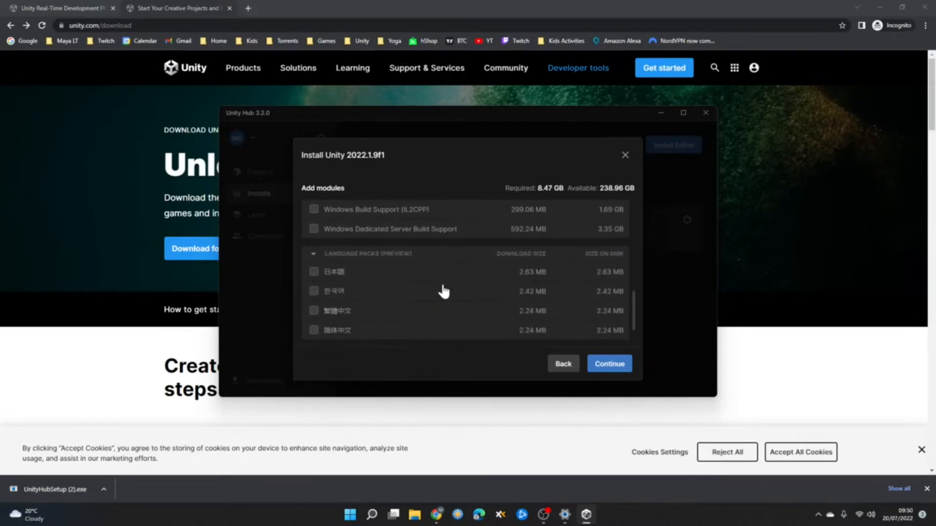
pyautogui.scroll(-2, 435, 320)
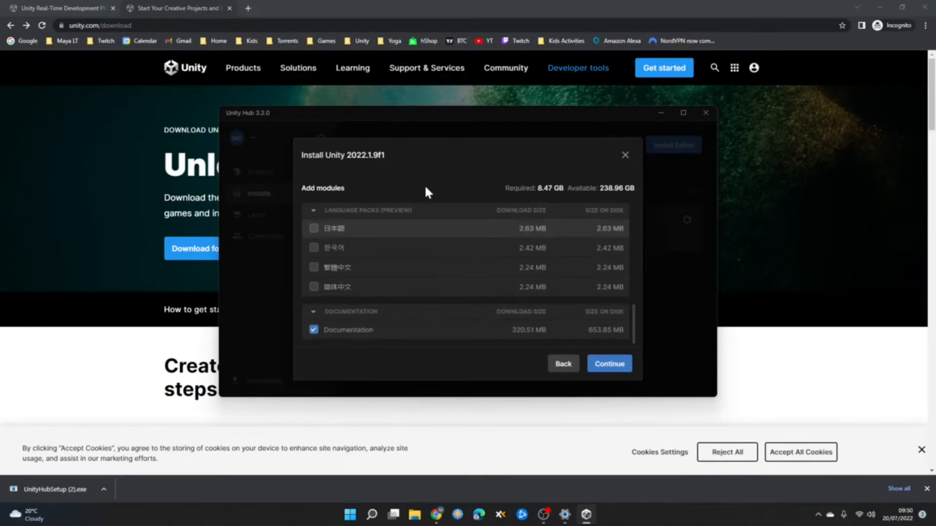
pyautogui.scroll(2, 449, 310)
pyautogui.scroll(-2, 468, 323)
pyautogui.scroll(6, 476, 272)
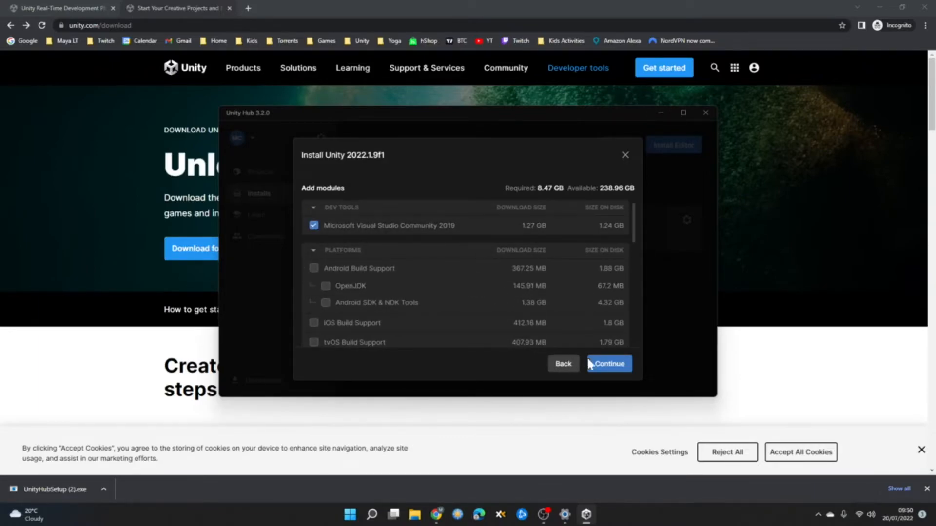
# Accept the Visual Studio 2019 Community license terms and start the Unity 2022.1.9f1 installation.
pyautogui.click(609, 363)
pyautogui.click(342, 284)
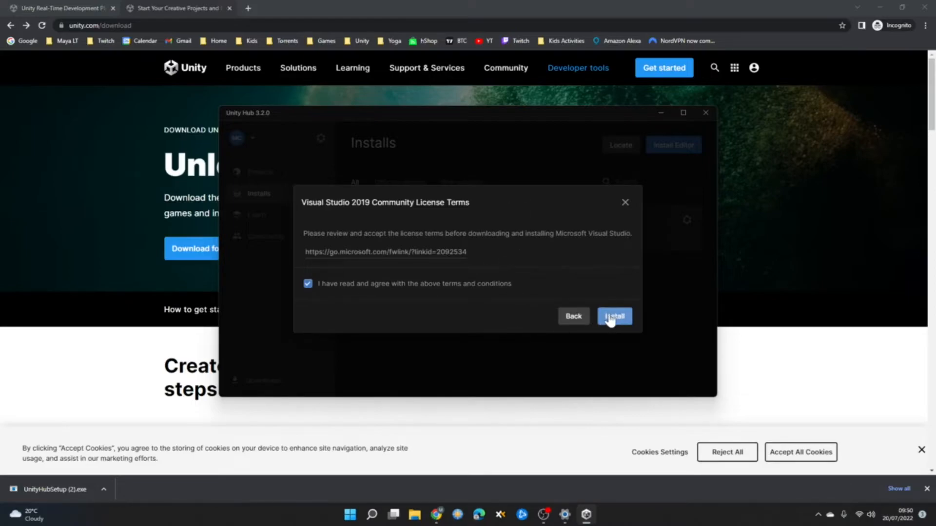
pyautogui.click(613, 318)
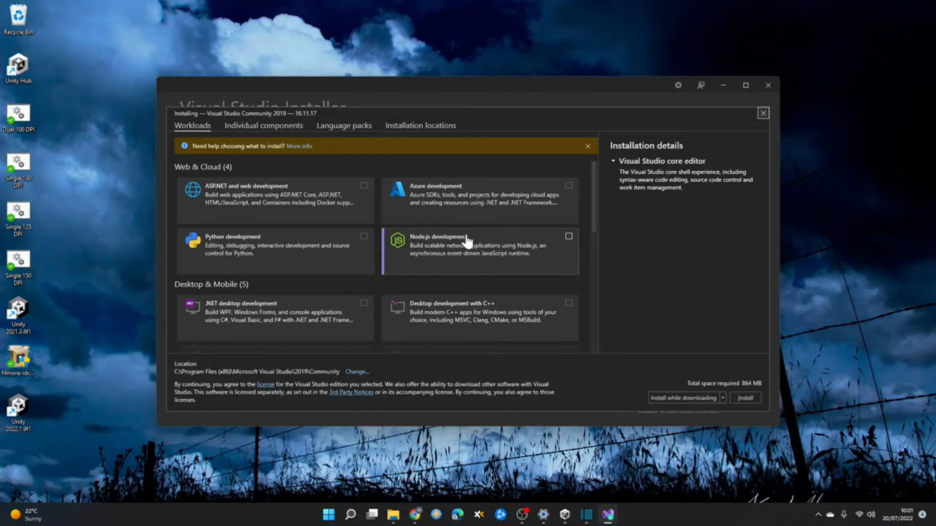
# Select the Game development with Unity workload in the Visual Studio Community 2019 installer and look over the other workloads.
pyautogui.scroll(-3, 465, 240)
pyautogui.scroll(-7, 467, 235)
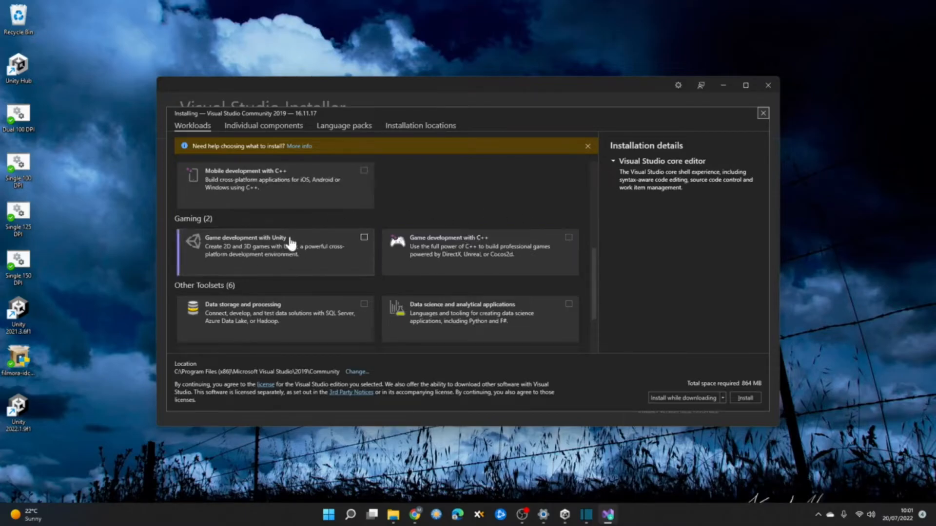
pyautogui.click(365, 238)
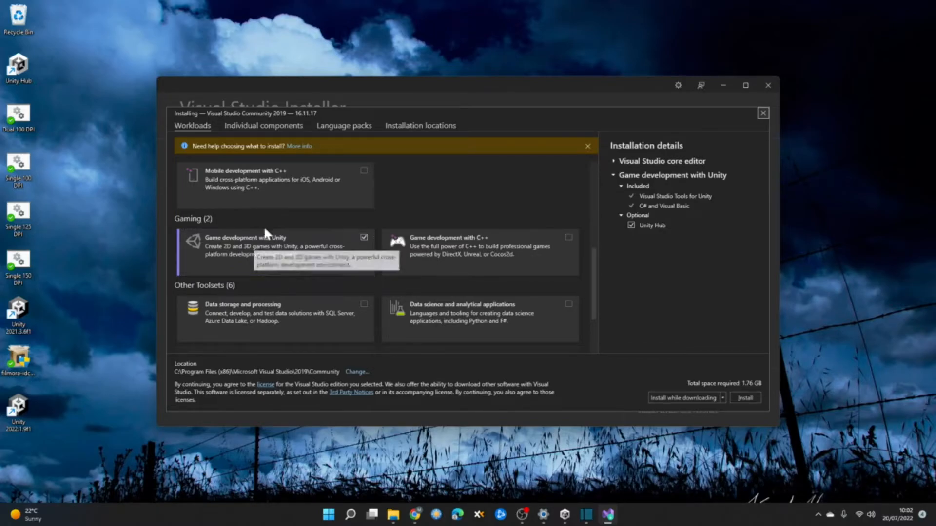
pyautogui.scroll(-2, 366, 254)
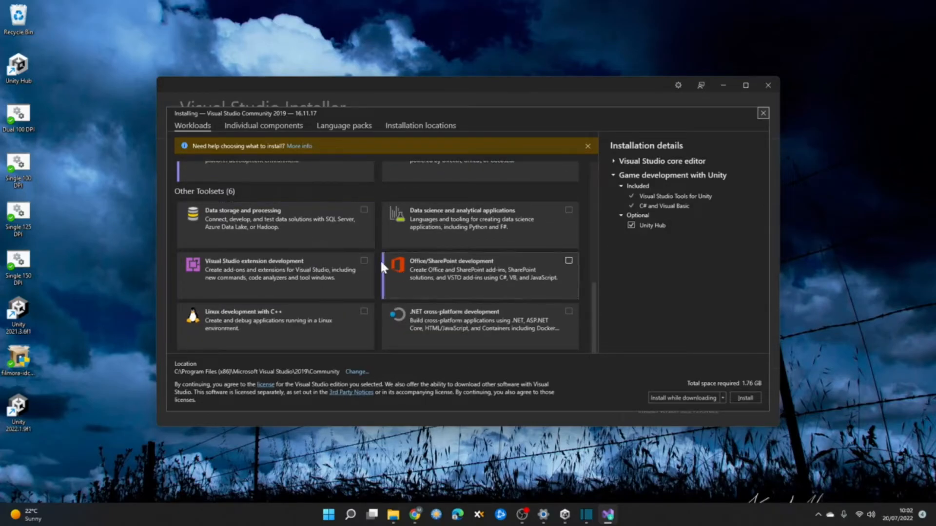
pyautogui.scroll(5, 485, 321)
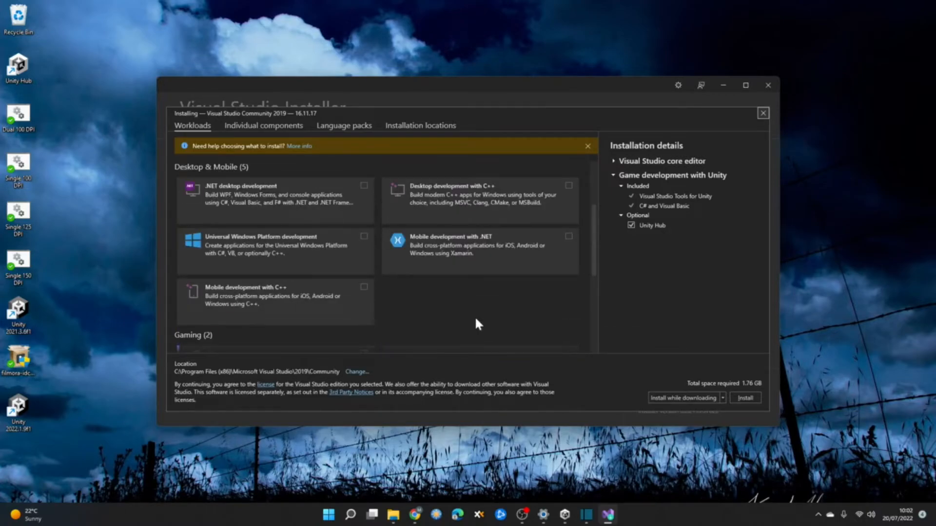
pyautogui.scroll(3, 476, 320)
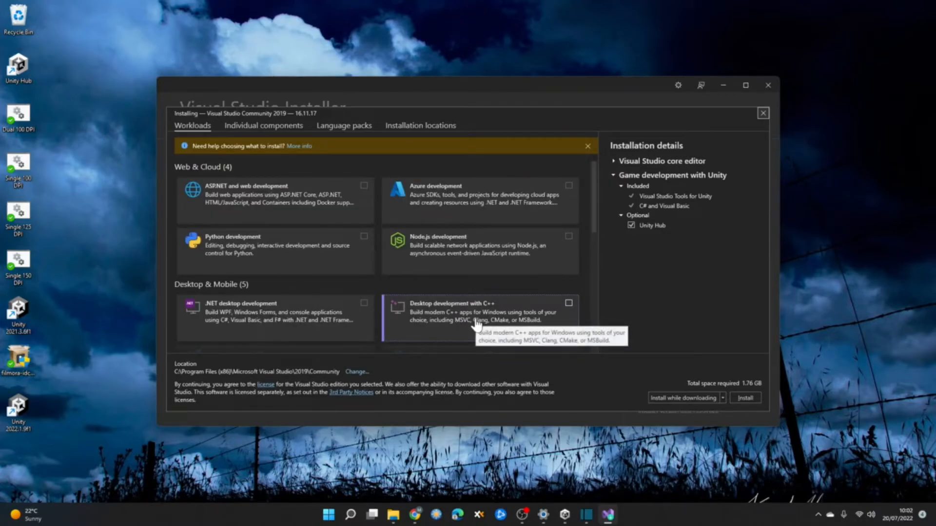
# Search the Visual Studio individual components for "c#" and review the list of workloads.
pyautogui.click(282, 126)
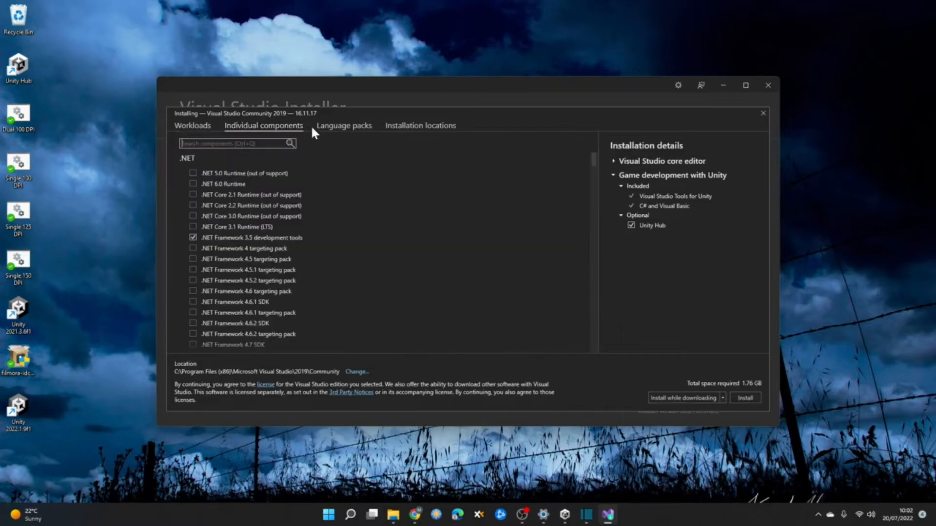
pyautogui.hotkey('ctrl', 'q')
pyautogui.write('c#')
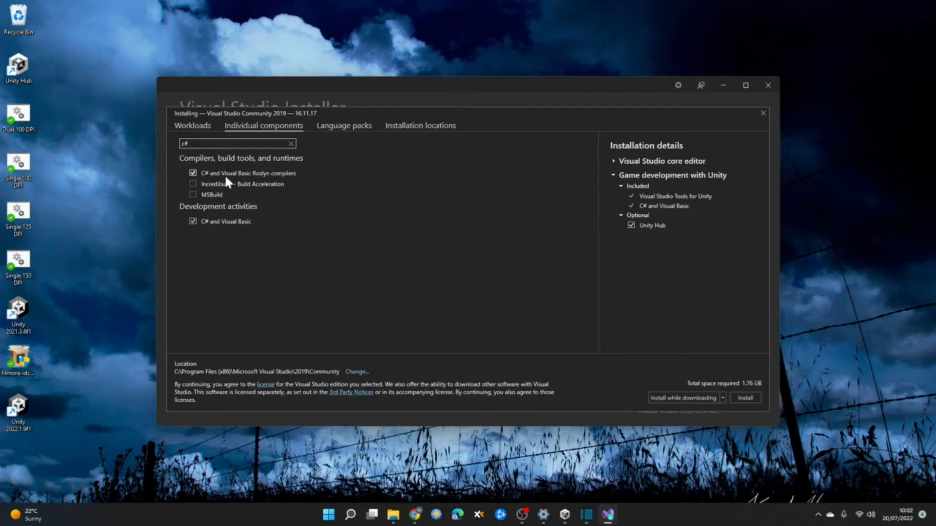
pyautogui.click(195, 126)
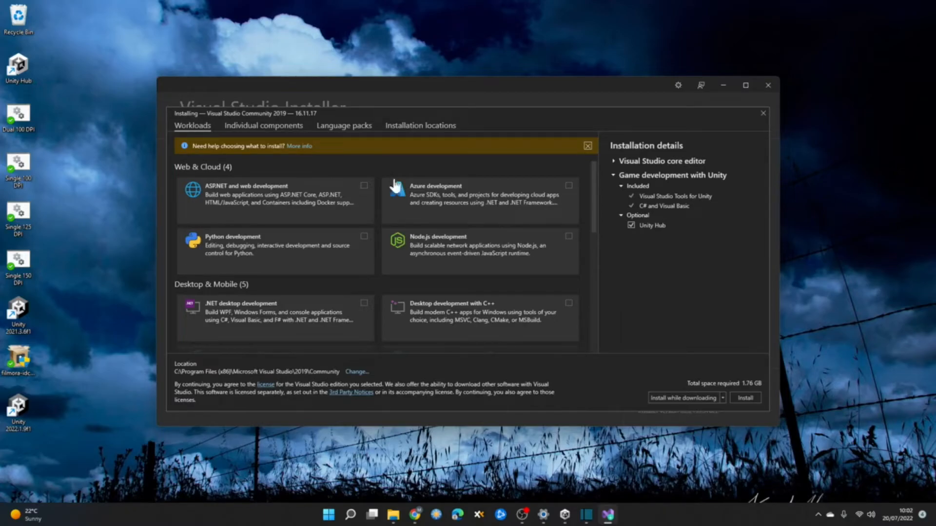
pyautogui.scroll(-5, 380, 263)
pyautogui.scroll(-3, 405, 261)
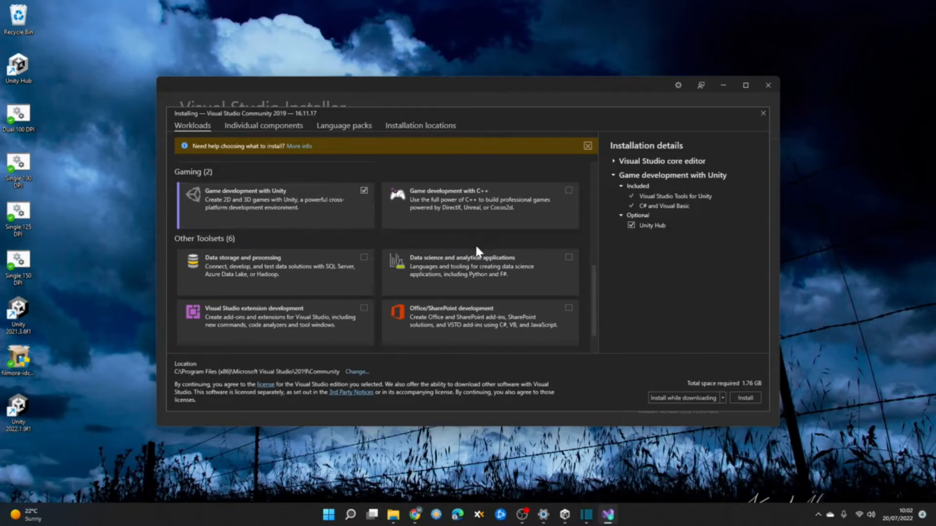
pyautogui.scroll(6, 466, 245)
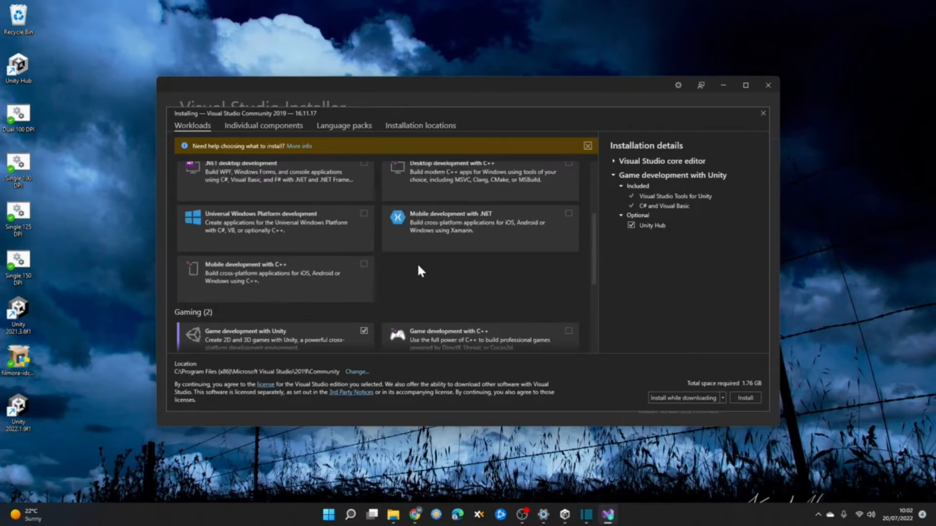
# Add the Universal Windows Platform development and .NET desktop development workloads to the Visual Studio Community 2019 installation.
pyautogui.scroll(1, 416, 268)
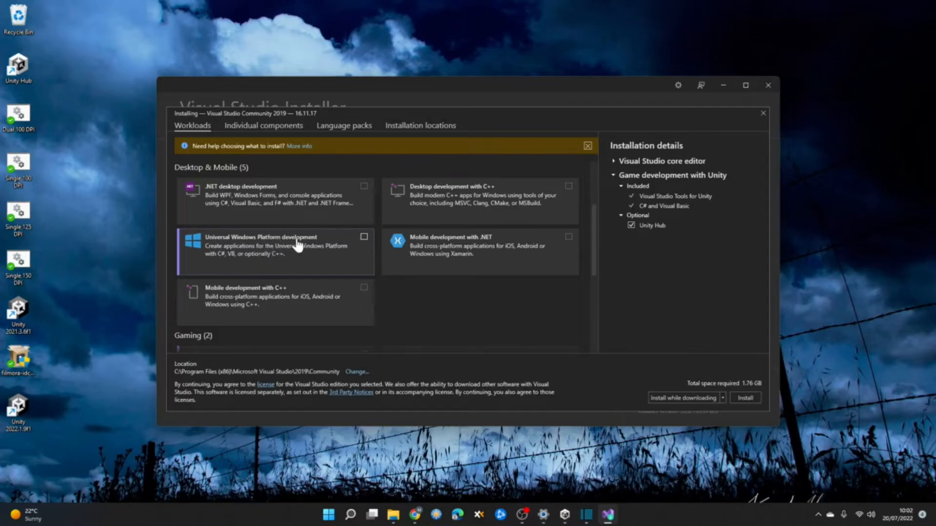
pyautogui.click(364, 237)
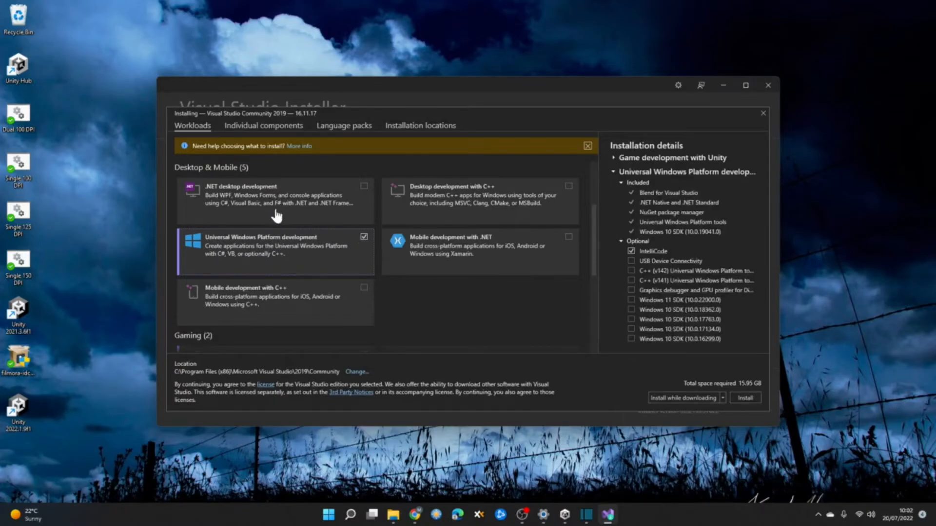
pyautogui.click(364, 187)
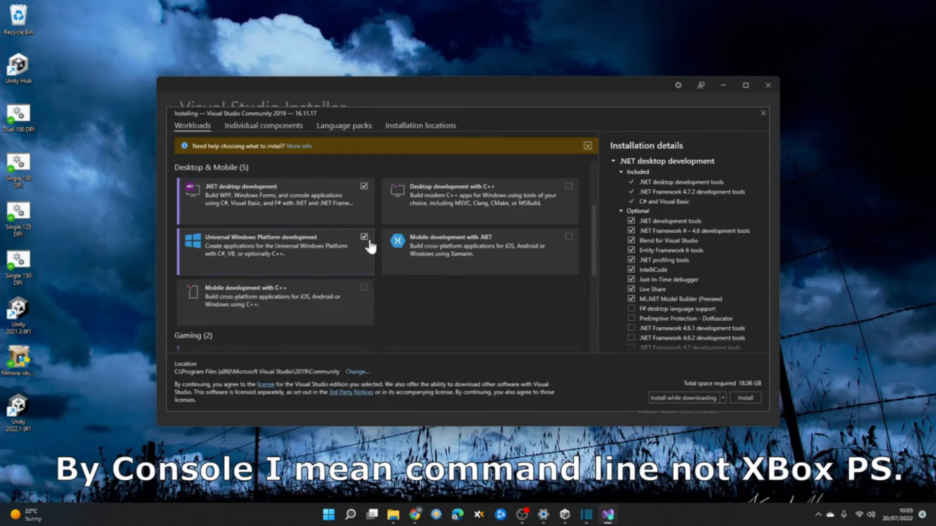
# Look over the gaming and other toolset workloads and add the Python development workload.
pyautogui.scroll(-3, 451, 295)
pyautogui.scroll(3, 441, 300)
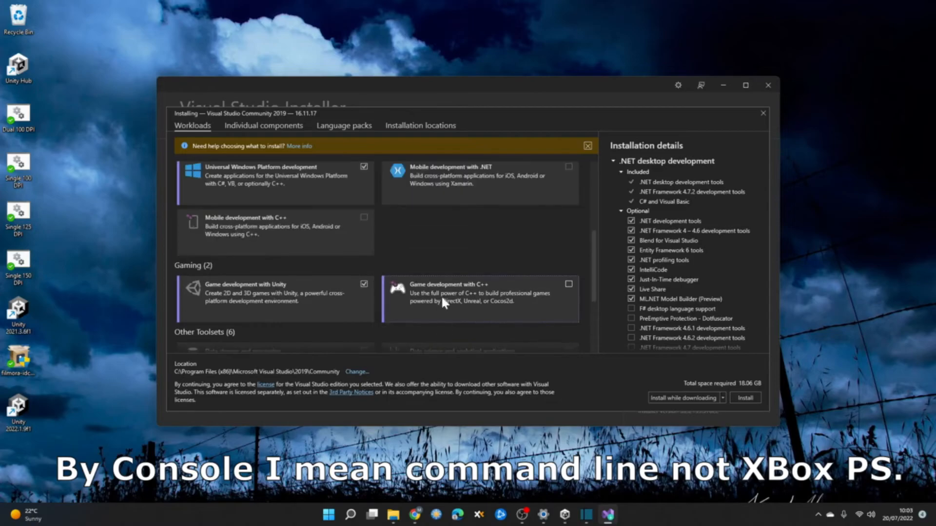
pyautogui.scroll(-5, 415, 305)
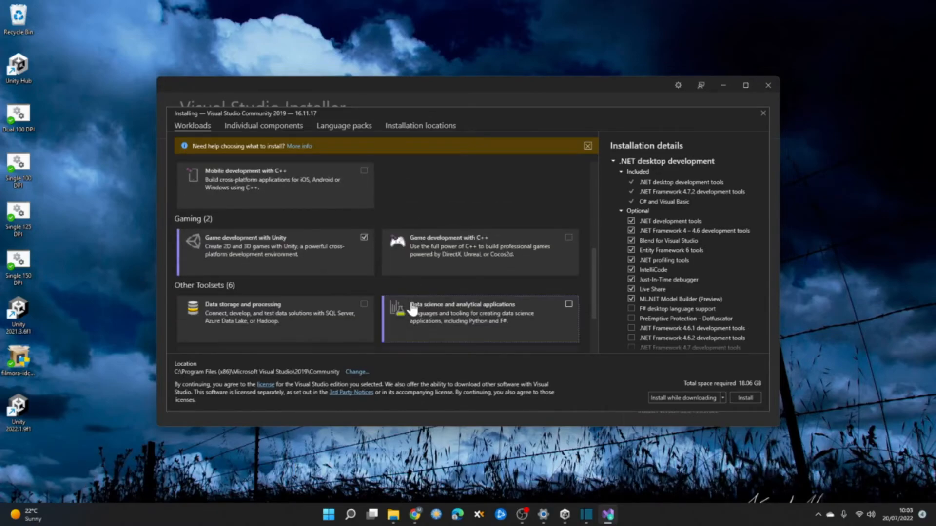
pyautogui.scroll(3, 404, 312)
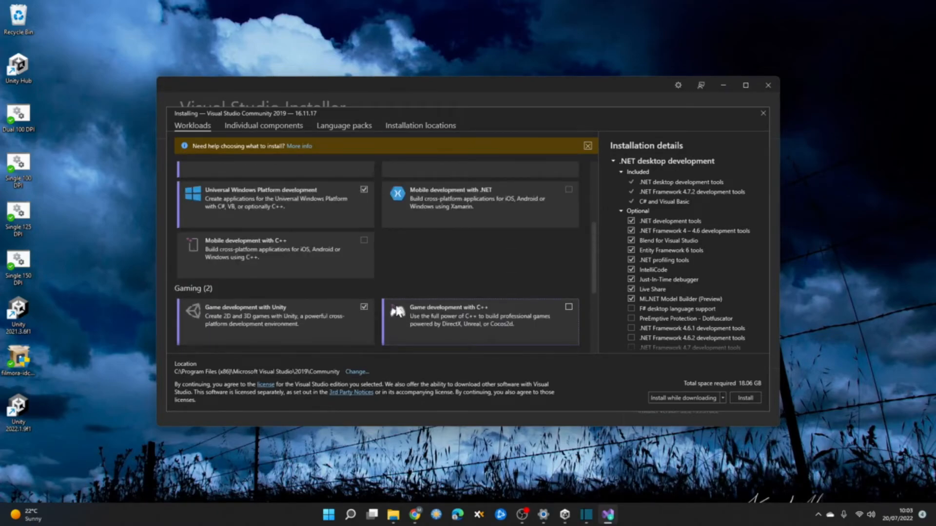
pyautogui.scroll(3, 397, 312)
pyautogui.scroll(1, 399, 307)
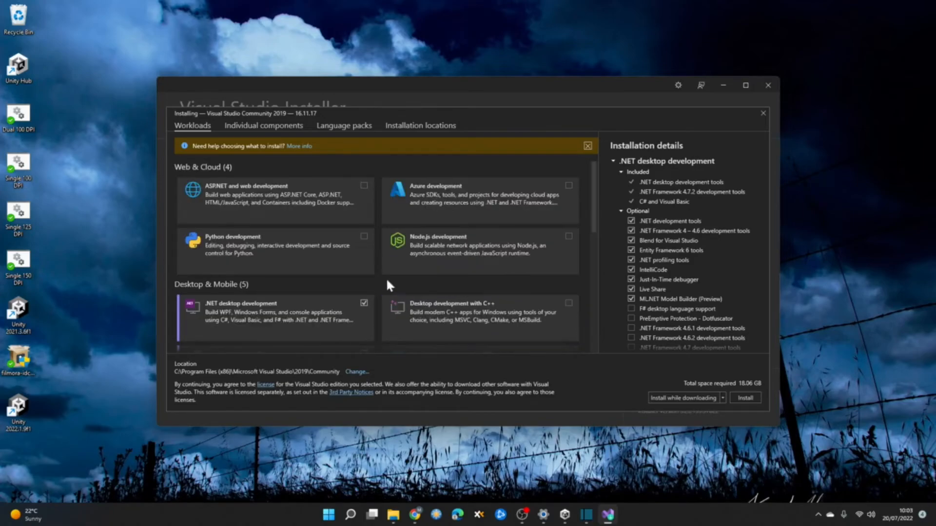
pyautogui.click(363, 237)
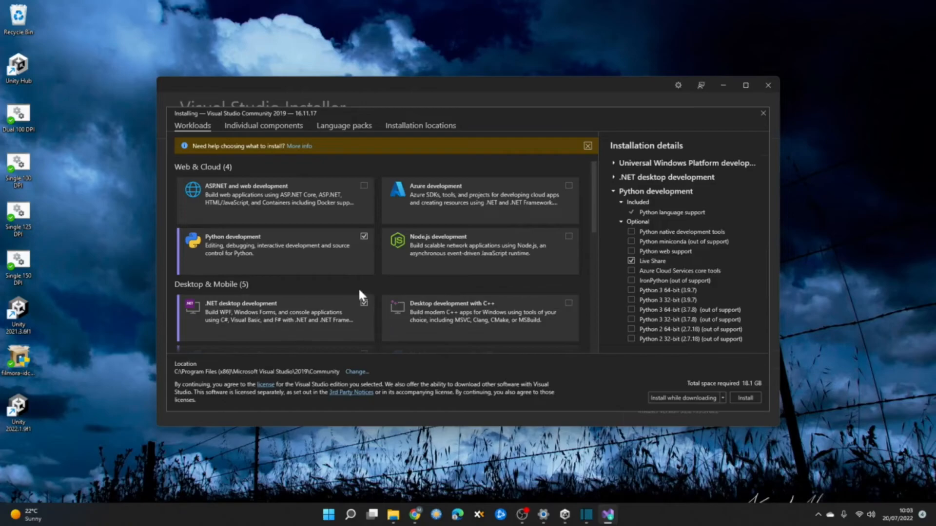
# Review the selected workloads and start the Visual Studio Community 2019 installation.
pyautogui.scroll(-4, 376, 288)
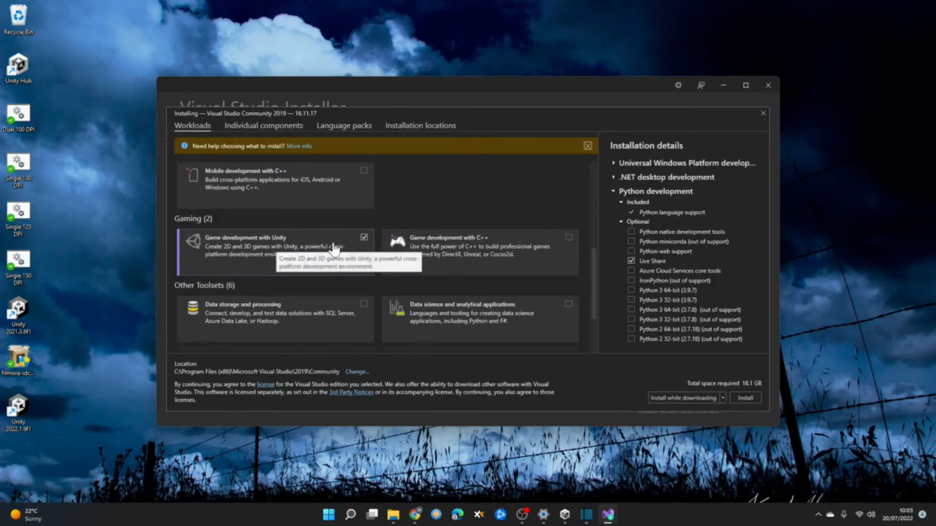
pyautogui.scroll(2, 339, 257)
pyautogui.scroll(2, 346, 261)
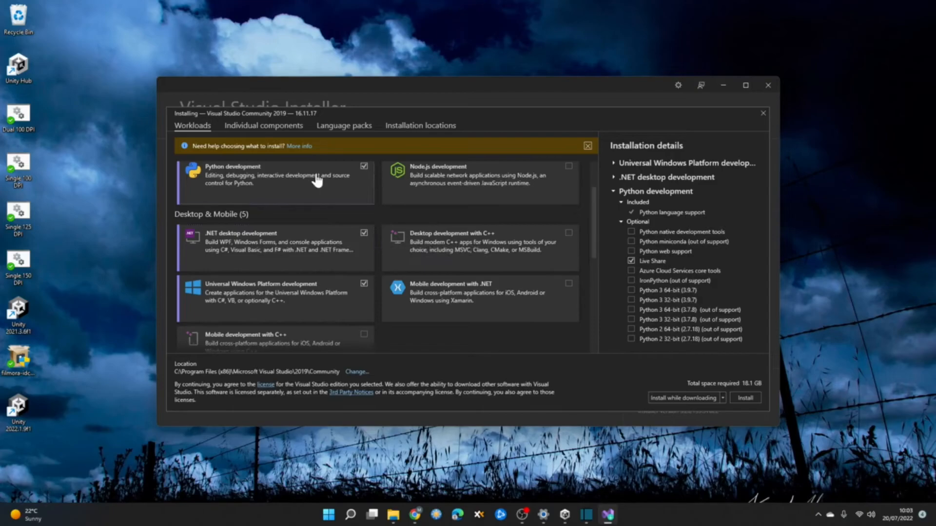
pyautogui.click(739, 398)
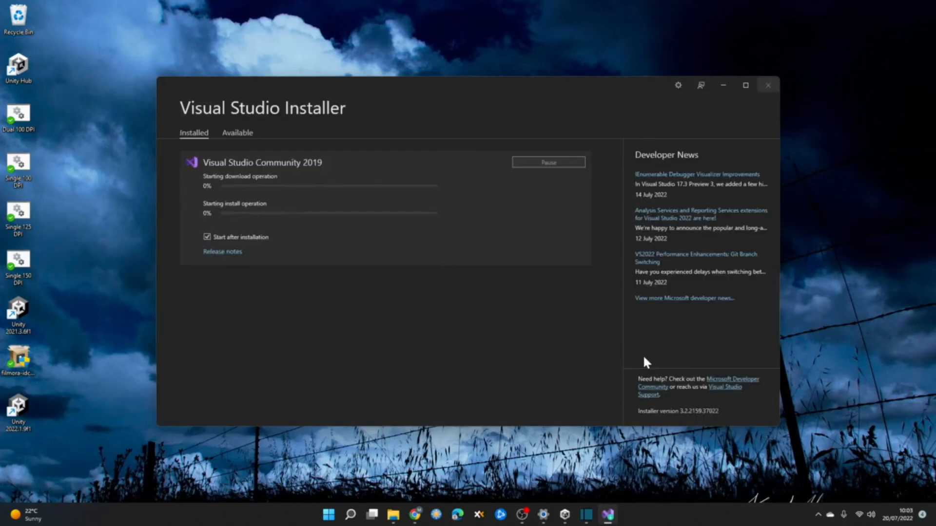